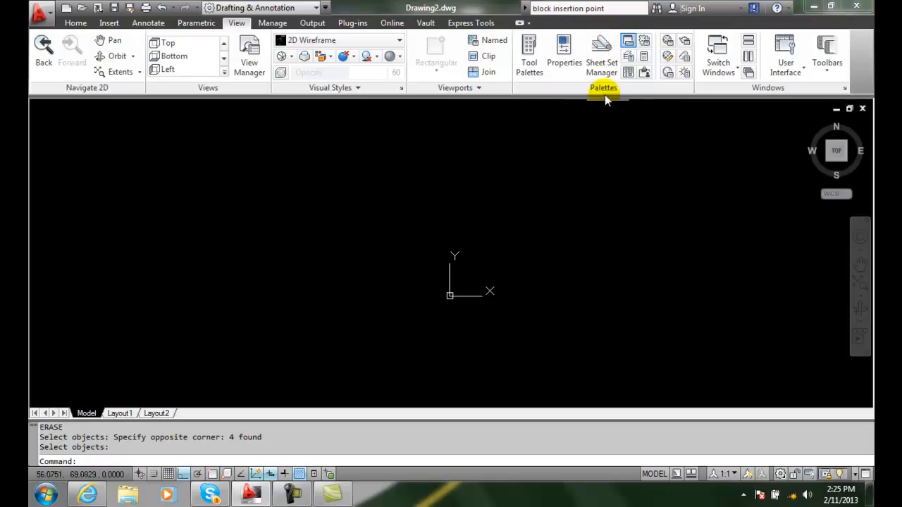
- Open the Tool Palettes and turn off their docking
left_click(533, 54)
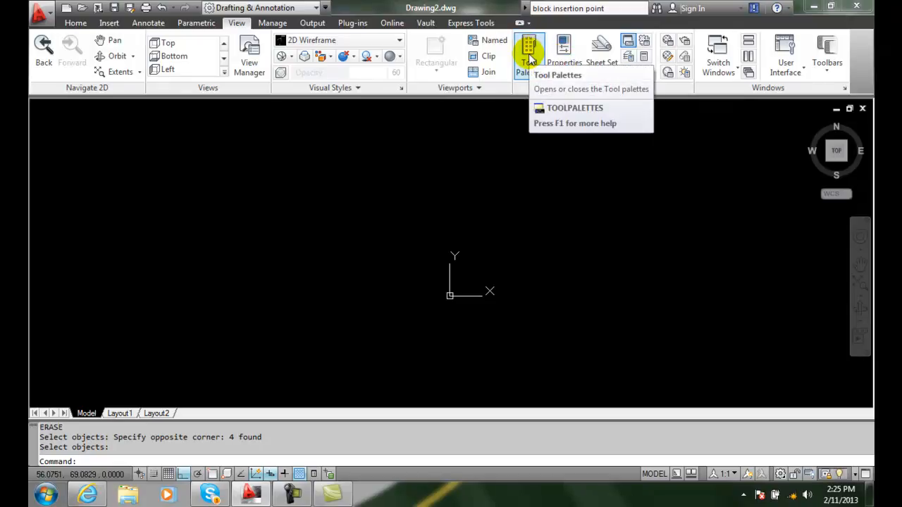
left_click(530, 58)
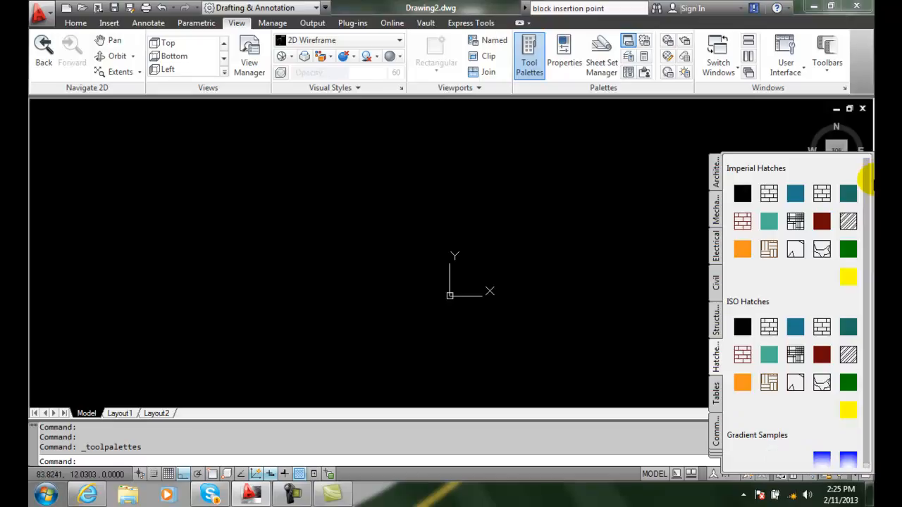
left_click(871, 177)
mouse_move(872, 178)
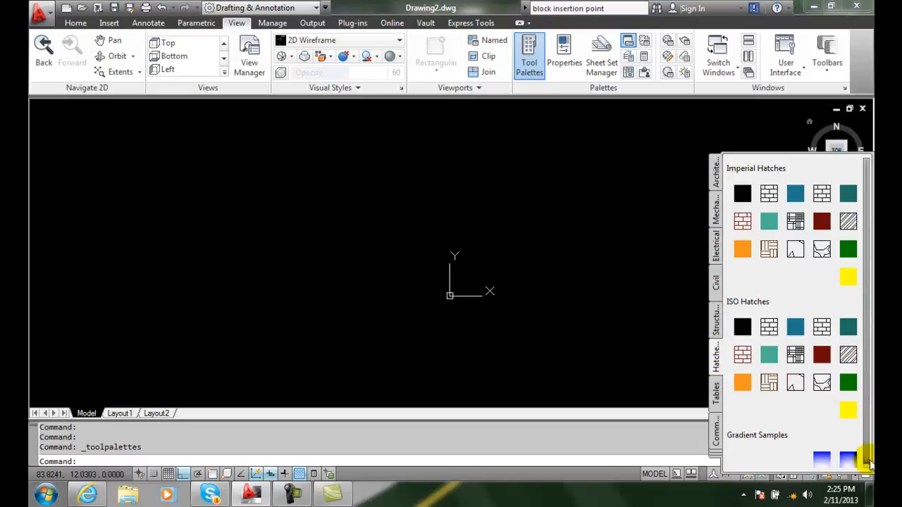
right_click(872, 229)
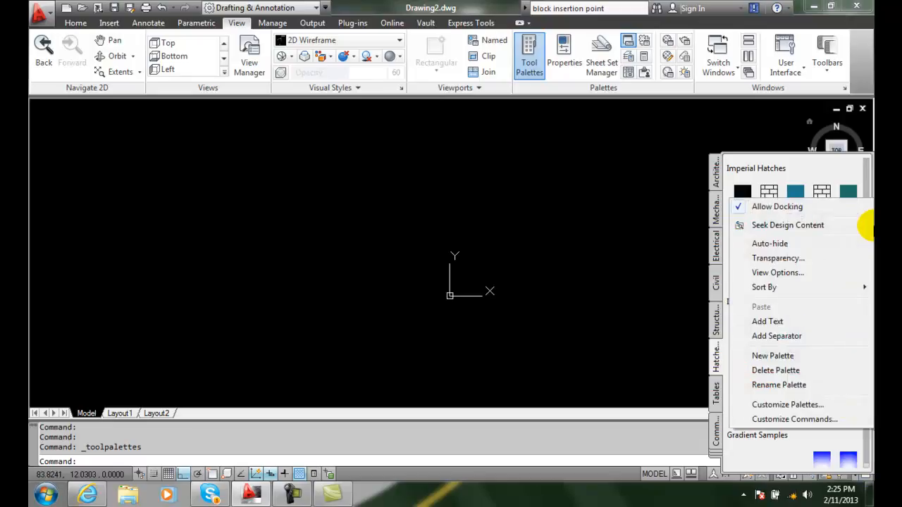
left_click(737, 209)
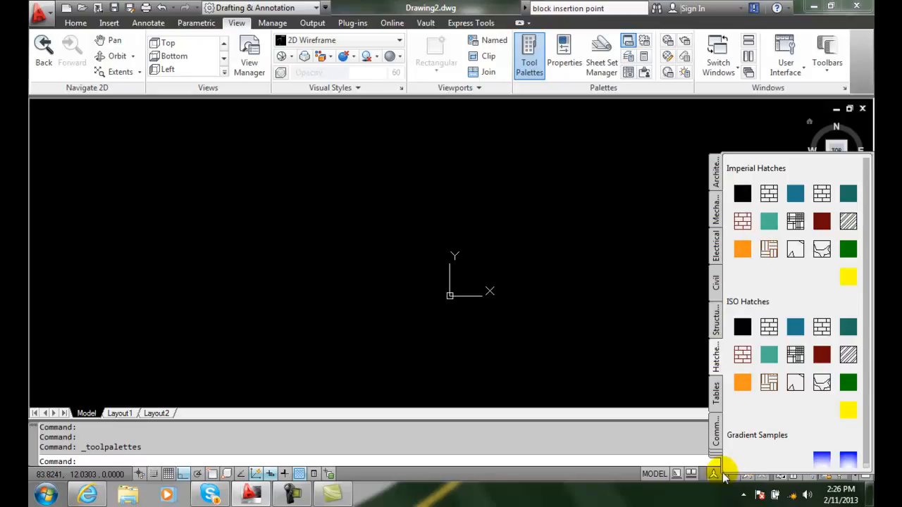
- Narrow the floating Tool Palettes to four hatch swatches per row and place them in the empty area right of the UCS icon
mouse_move(716, 471)
left_mouse_down()
mouse_move(429, 418)
mouse_move(467, 413)
mouse_move(543, 378)
left_mouse_up()
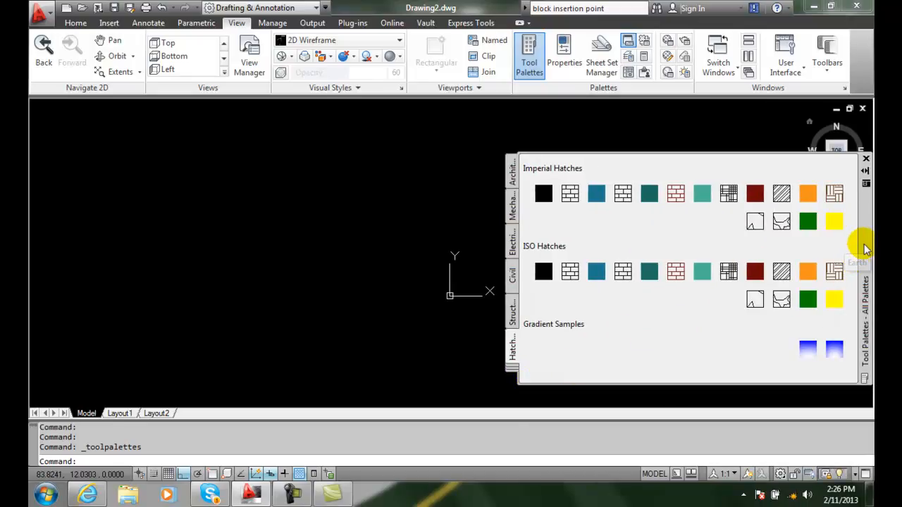
mouse_move(865, 248)
left_mouse_down()
mouse_move(658, 224)
mouse_move(661, 206)
left_mouse_up()
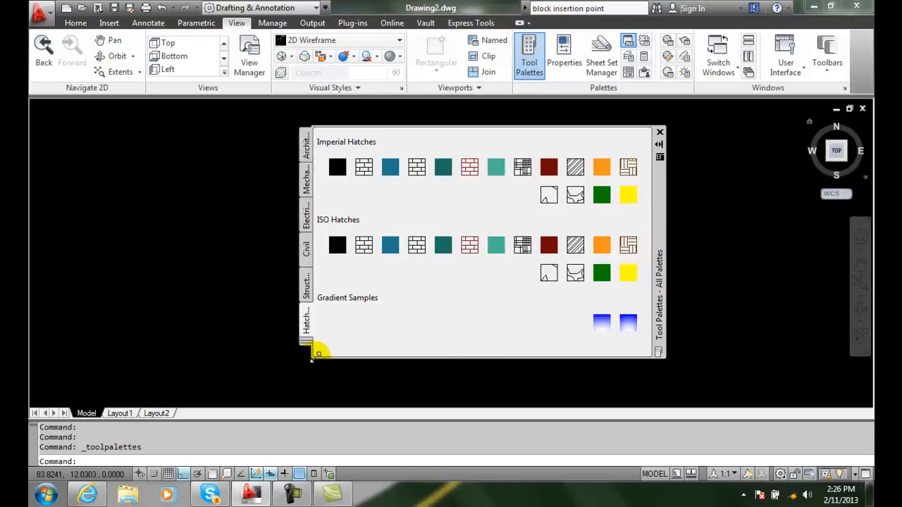
left_click_drag(313, 358, 524, 381)
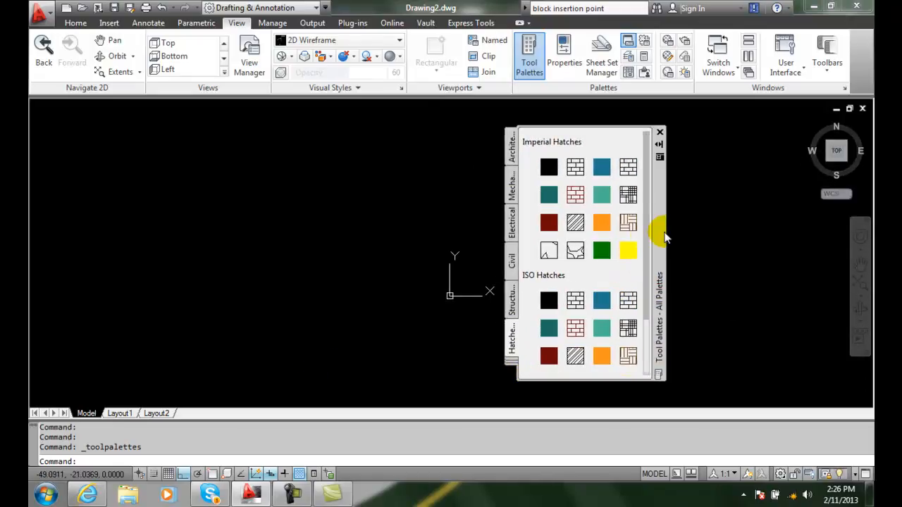
left_click_drag(658, 236, 448, 239)
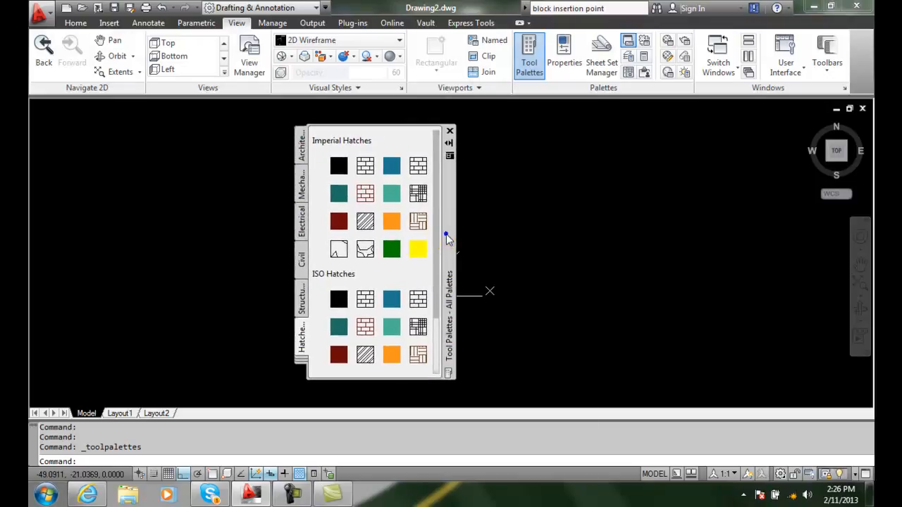
right_click(446, 237)
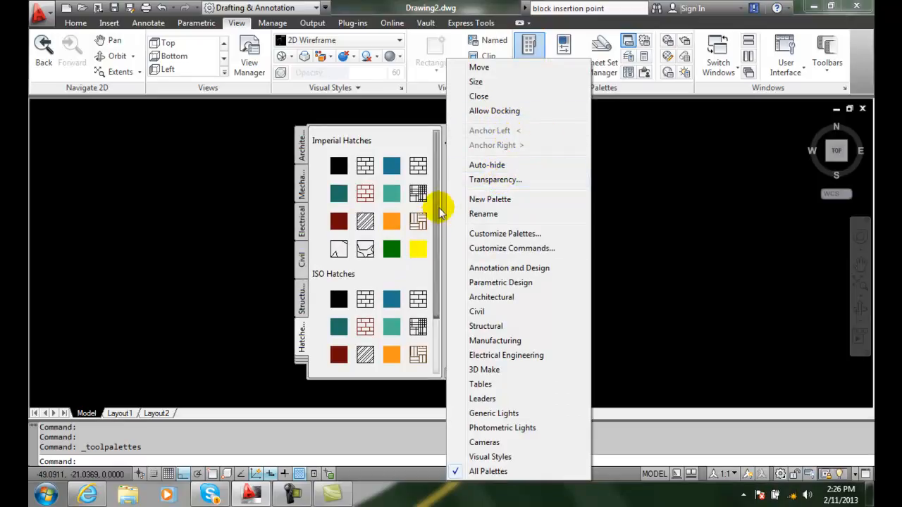
left_click(203, 255)
left_click_drag(450, 238, 776, 241)
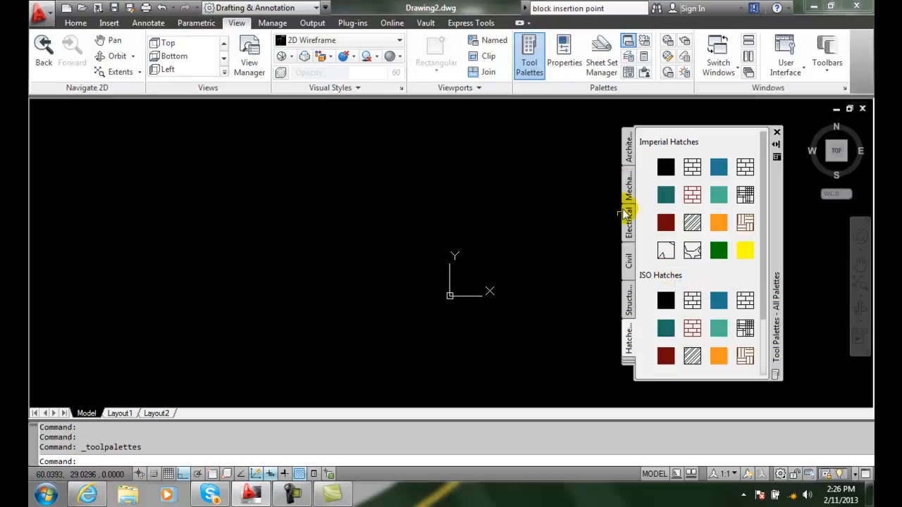
- Examine the sample tools in the Mechanical, Architectural, Electrical, Civil and Structural palettes
left_click(627, 187)
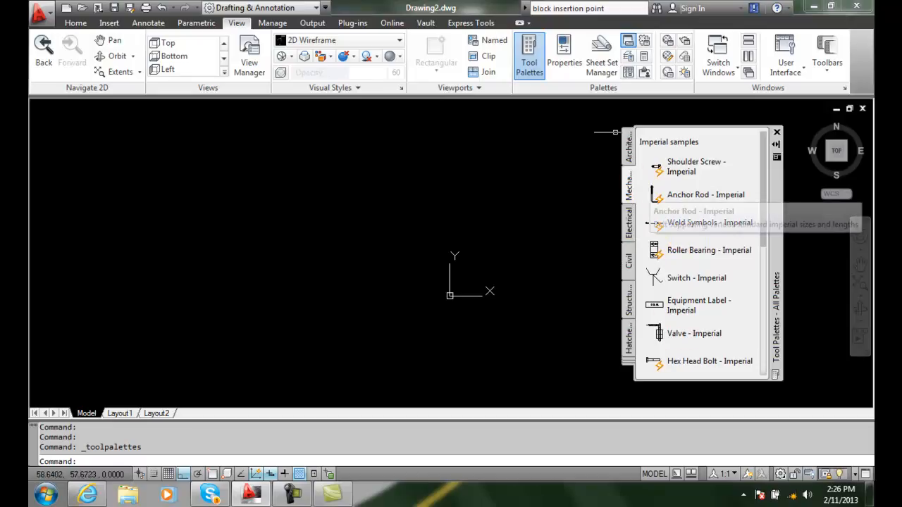
left_click(628, 143)
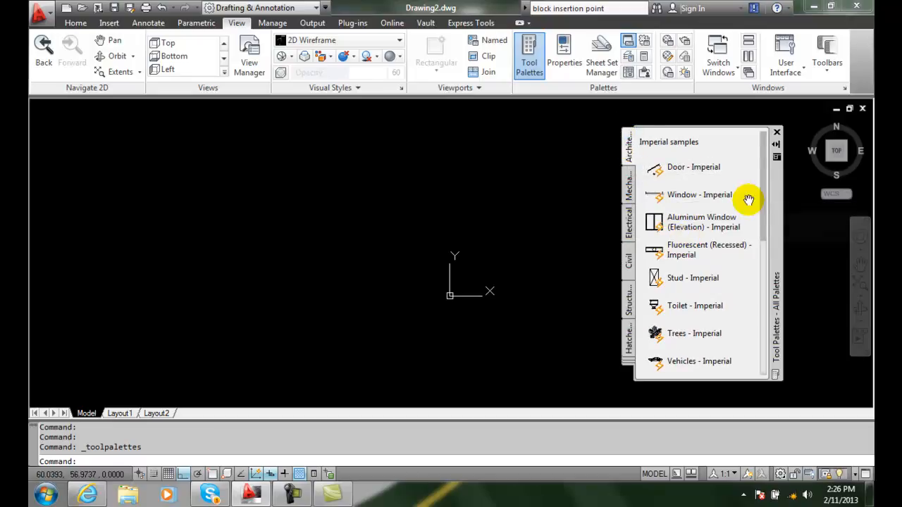
left_click_drag(759, 183, 765, 296)
left_click(628, 223)
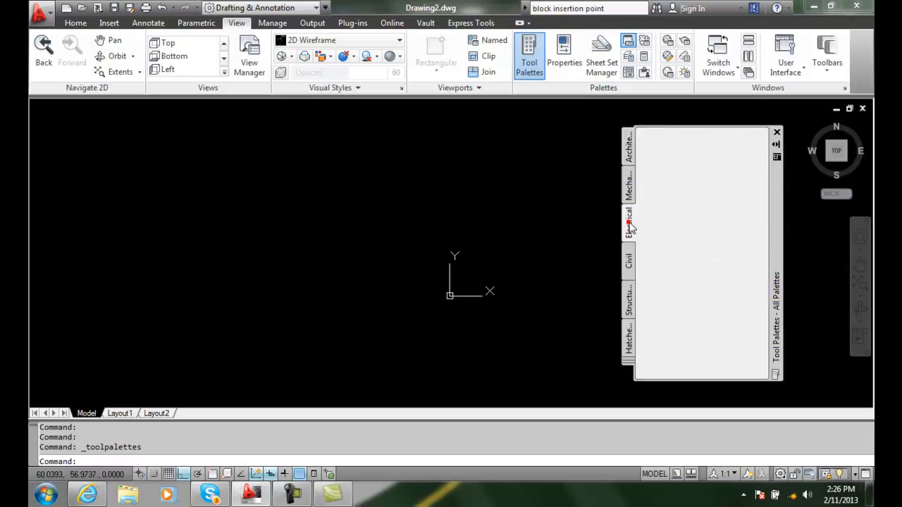
left_click_drag(765, 166, 766, 261)
left_click(628, 254)
left_click_drag(765, 185, 745, 317)
left_click(628, 302)
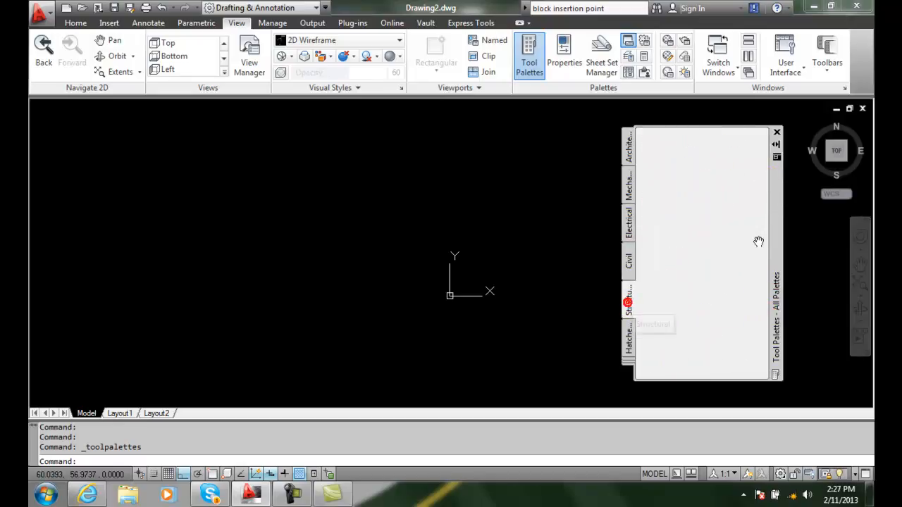
left_click_drag(765, 182, 769, 284)
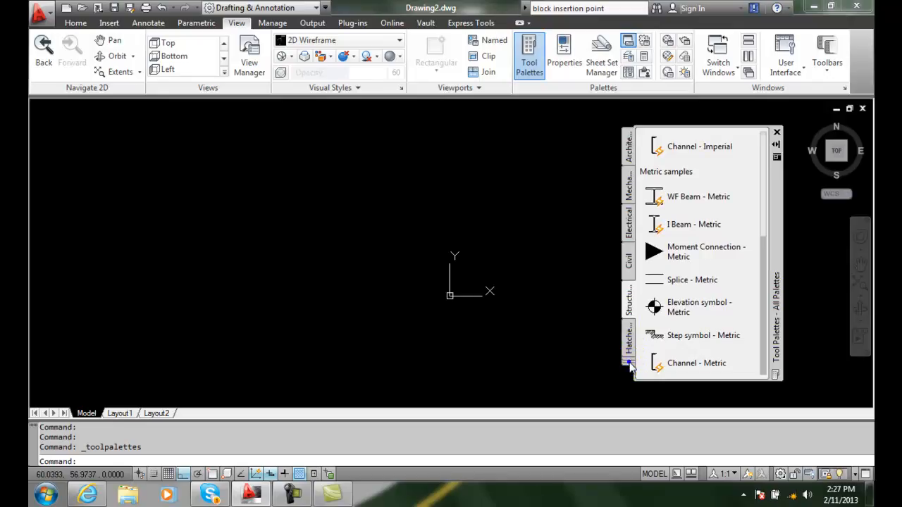
- Insert a Bore - Metric symbol from the Civil palette into the drawing, up and left of the origin
left_click(630, 365)
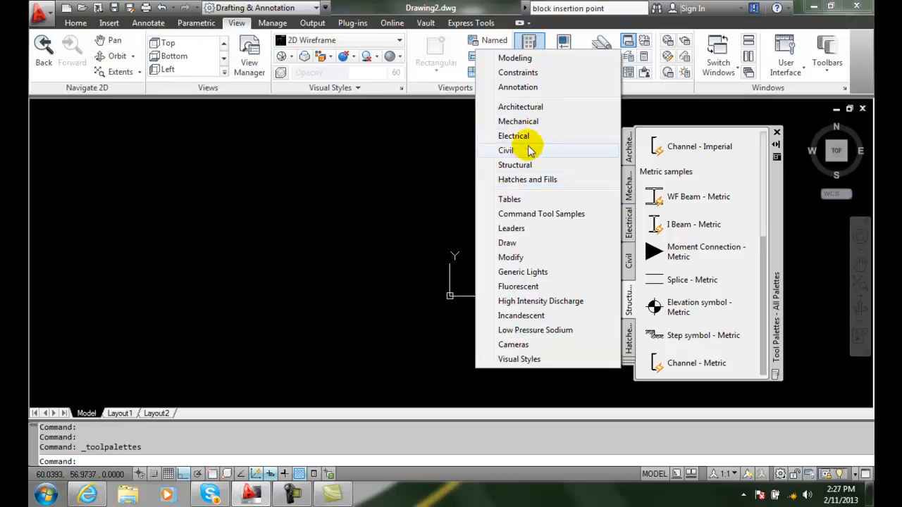
left_click(507, 150)
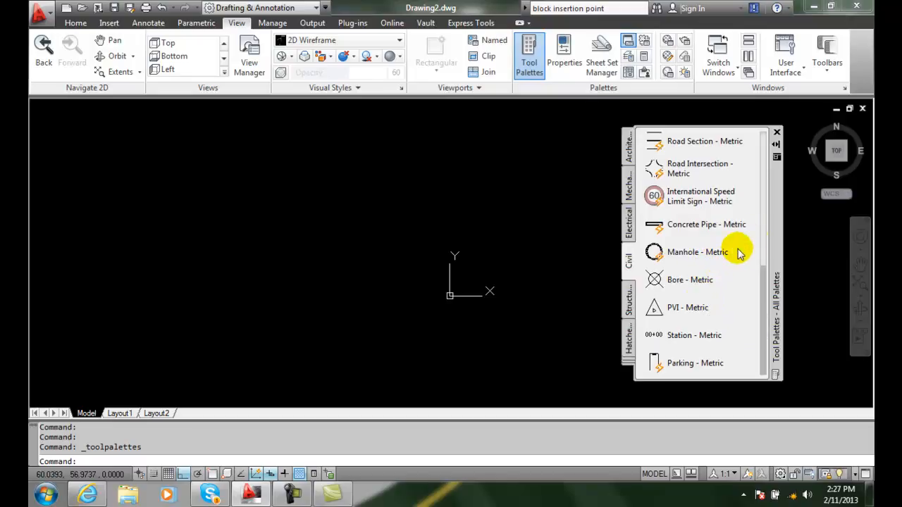
left_click_drag(765, 282, 775, 151)
scroll(775, 152, "down", 2)
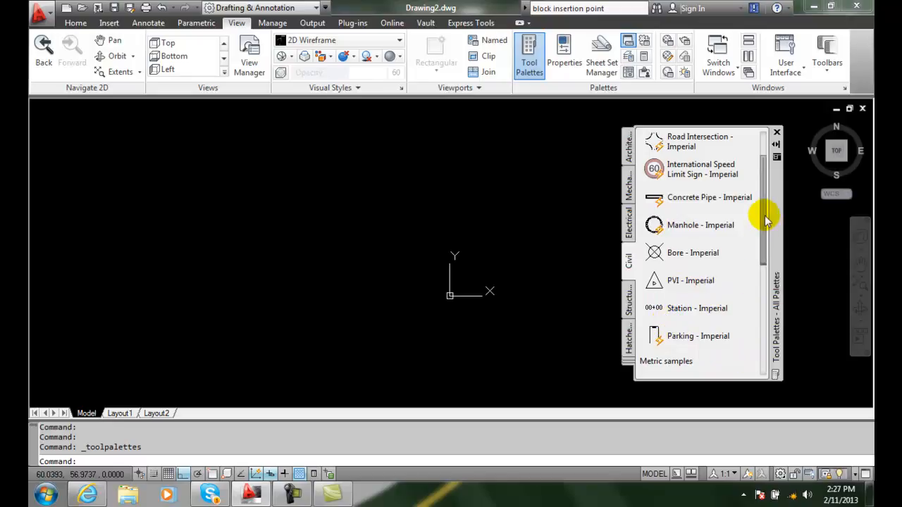
left_click_drag(767, 222, 775, 339)
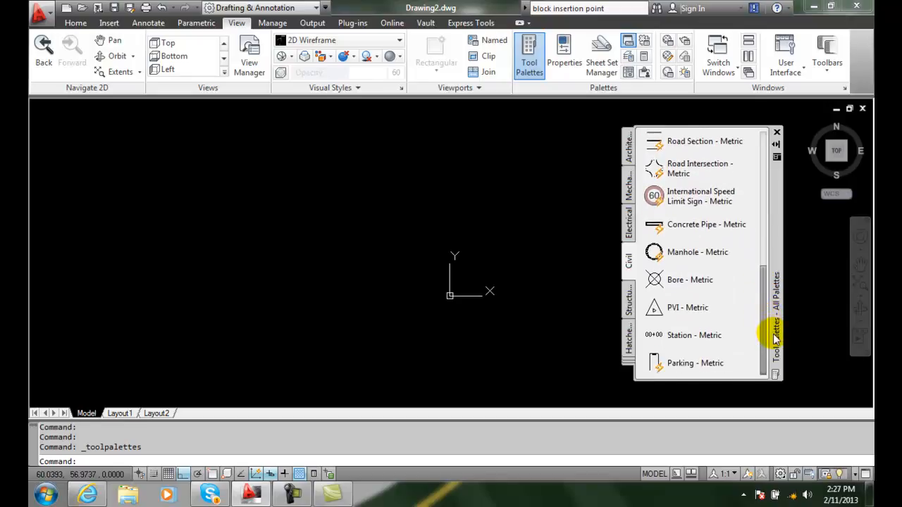
left_click(657, 281)
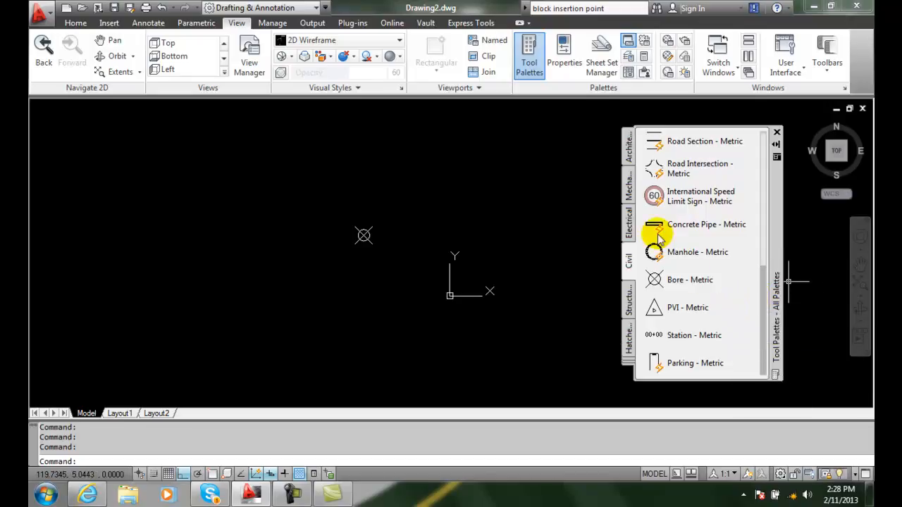
- Place a Pilot Light - Imperial block from the Electrical palette above the origin, up and right of the bore symbol
left_click(628, 222)
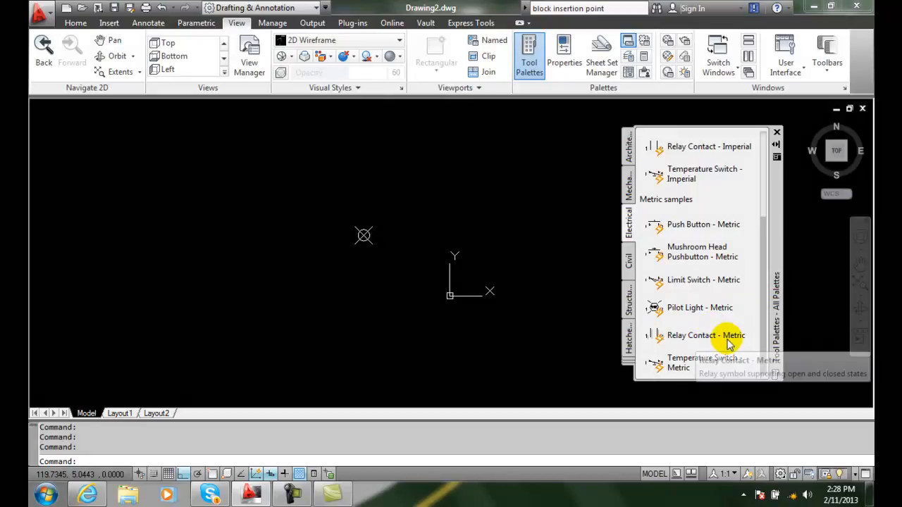
left_click_drag(761, 258, 767, 177)
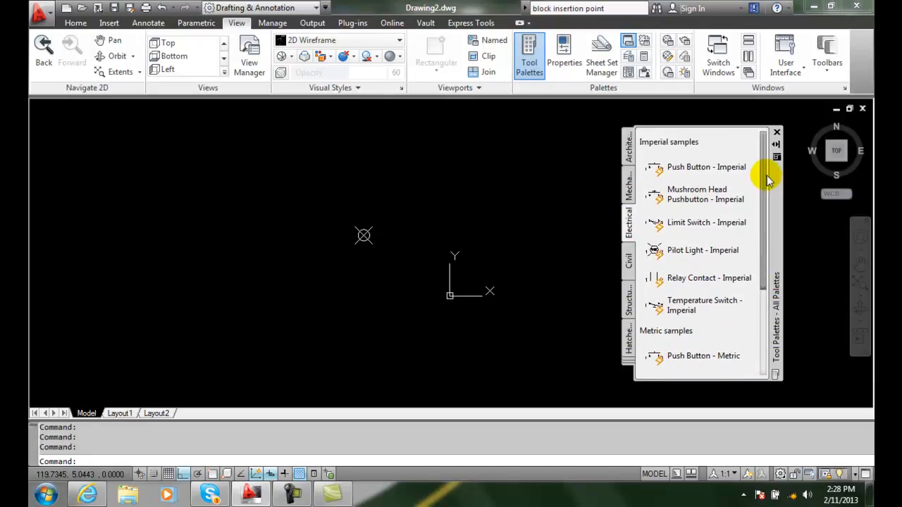
left_click(683, 249)
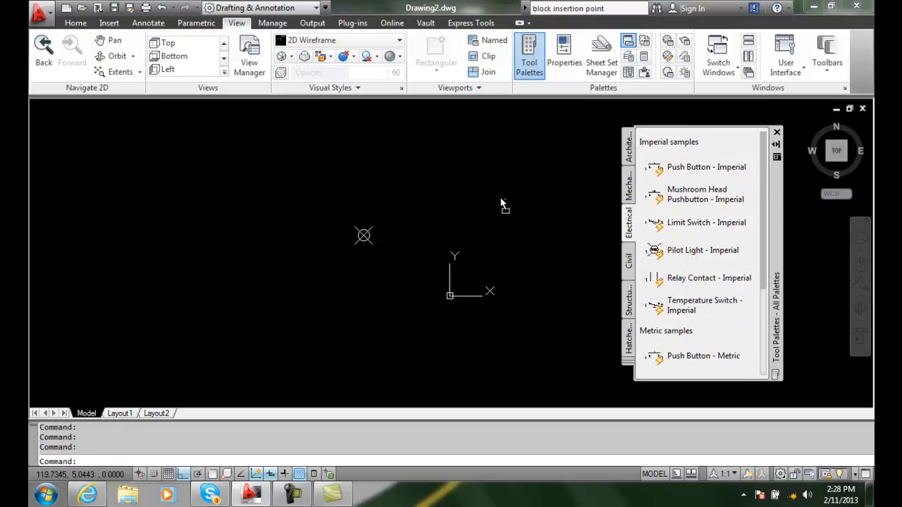
left_click(466, 195)
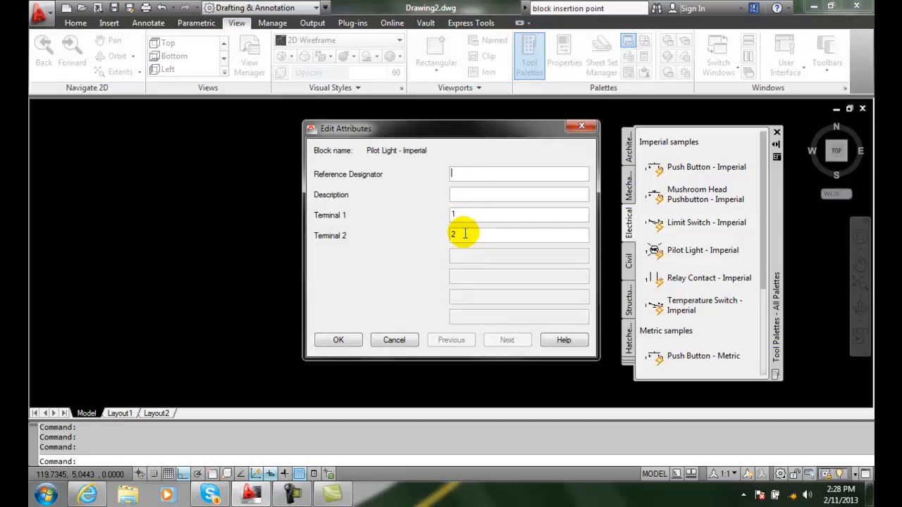
- Give the pilot light block the reference designator PL101 and the description "Starts Motor"
type("PL101")
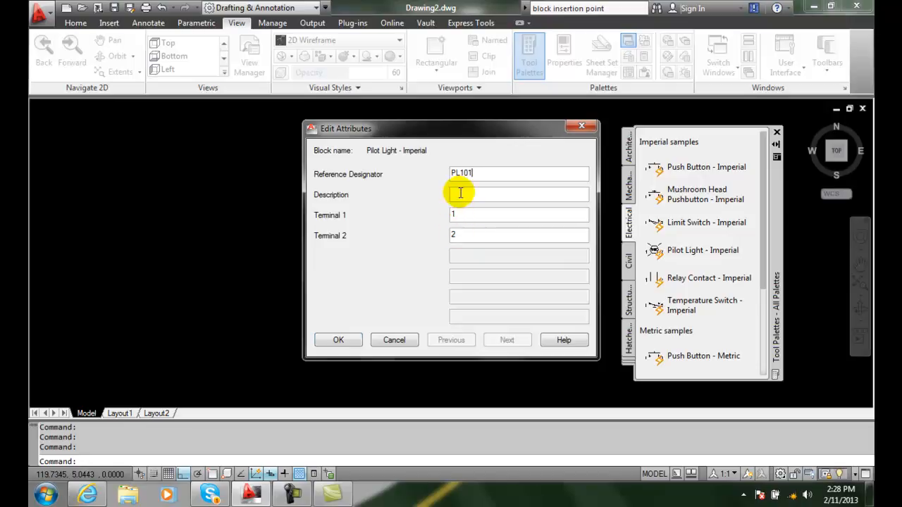
left_click(460, 192)
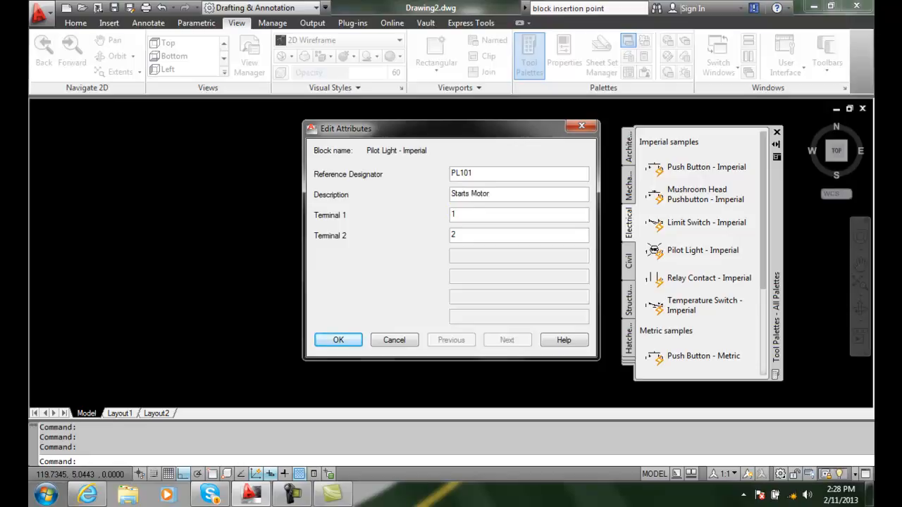
left_click(342, 341)
scroll(463, 212, "up", 5)
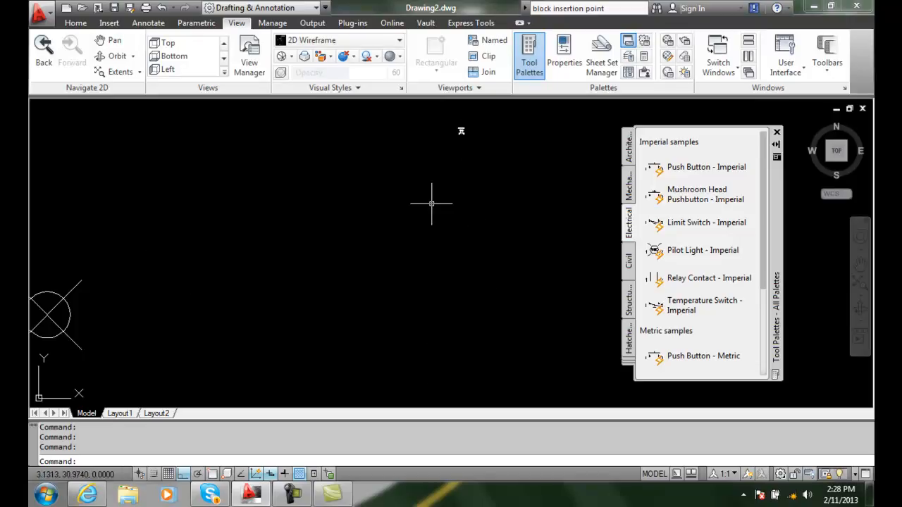
key("Return")
left_click_drag(471, 152, 457, 261)
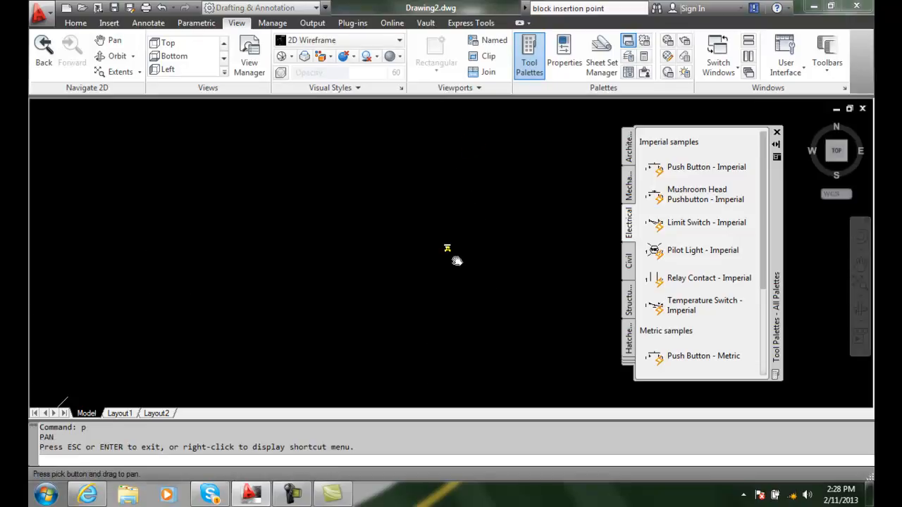
scroll(456, 260, "up", 8)
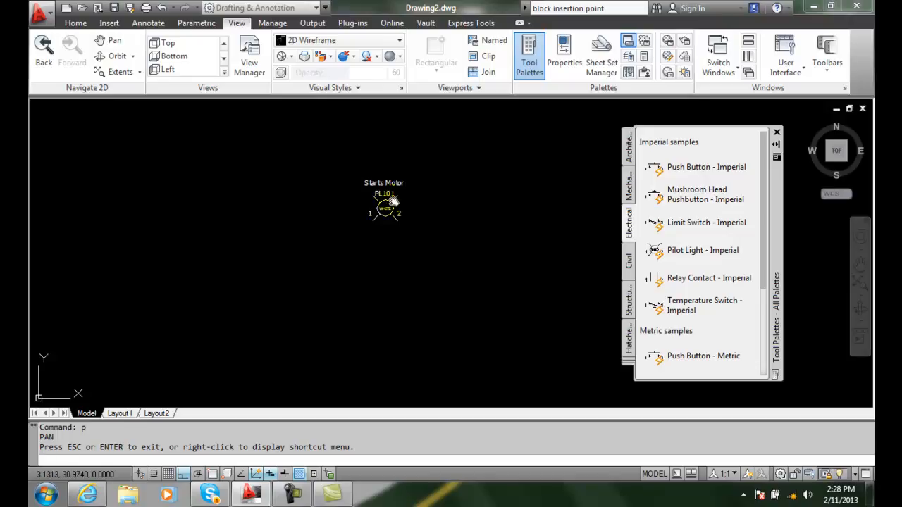
key("Escape")
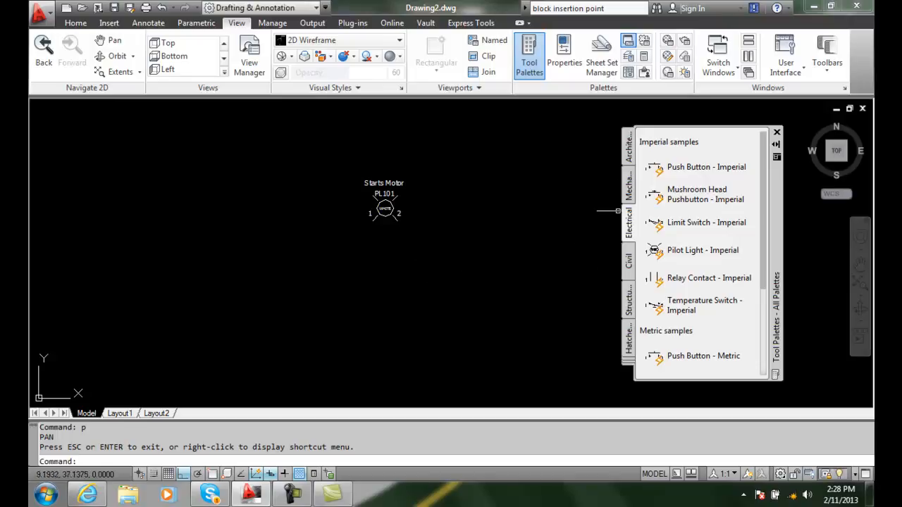
- Insert a Toilet - Metric block from the Architectural palette into the drawing near the pilot light
left_click(628, 185)
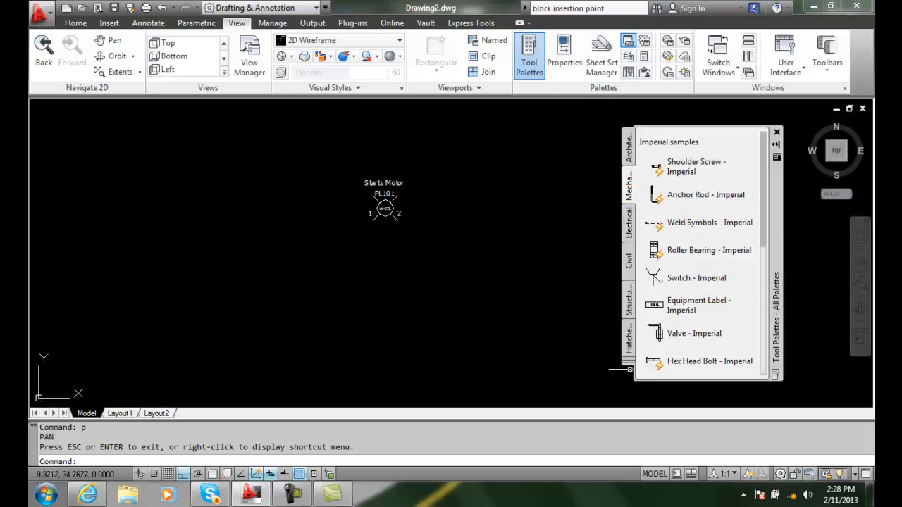
left_click(629, 155)
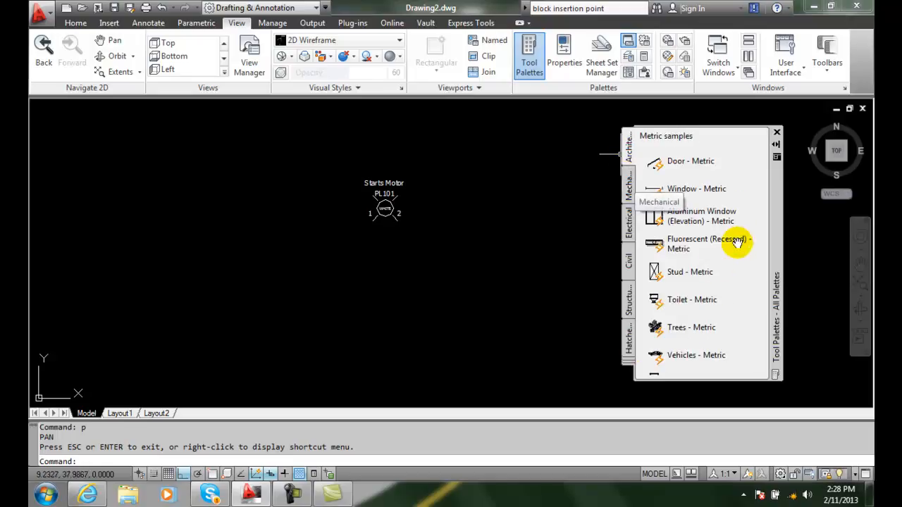
left_click(689, 306)
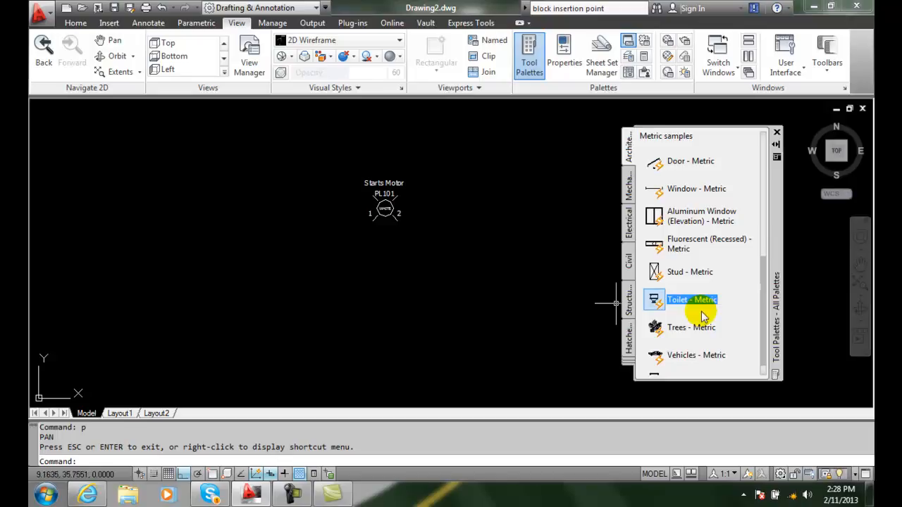
left_click(681, 303)
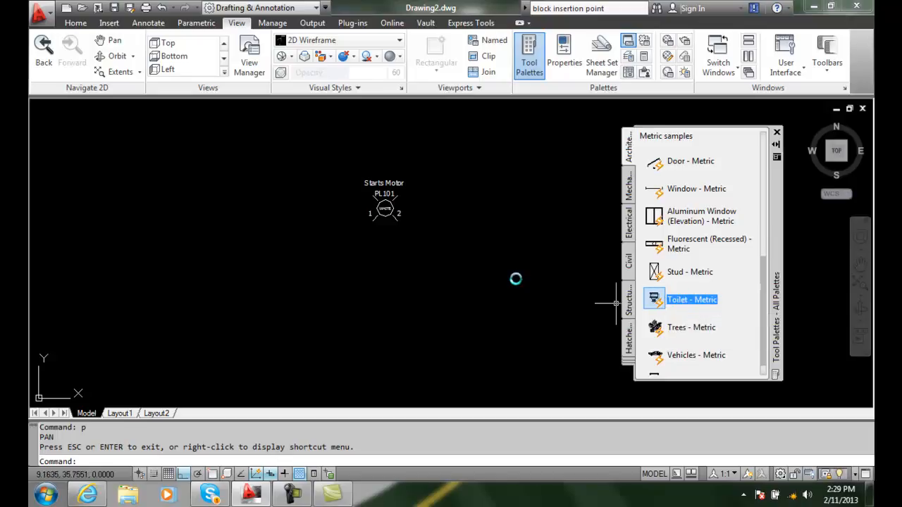
scroll(445, 263, "down", 10)
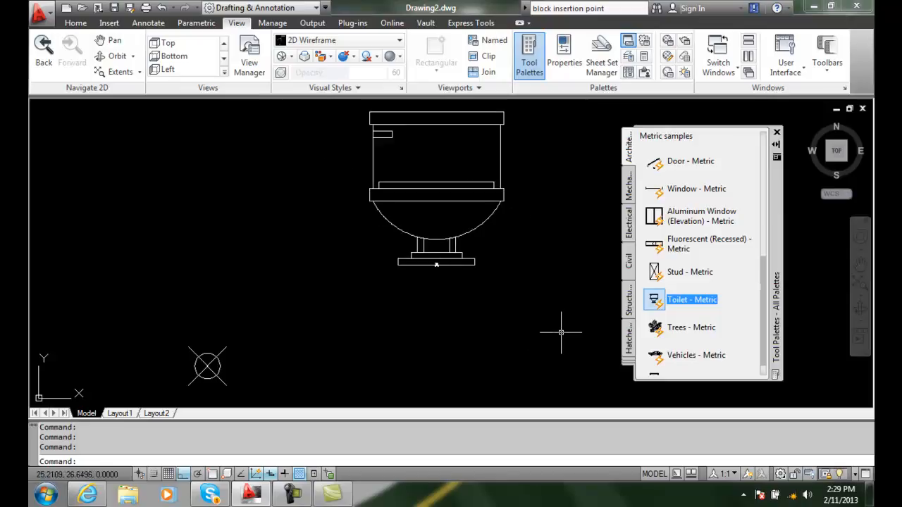
- Try to copy the Toilet - Metric tool from the palette and paste it into the empty area beside the toilet block
right_click(673, 303)
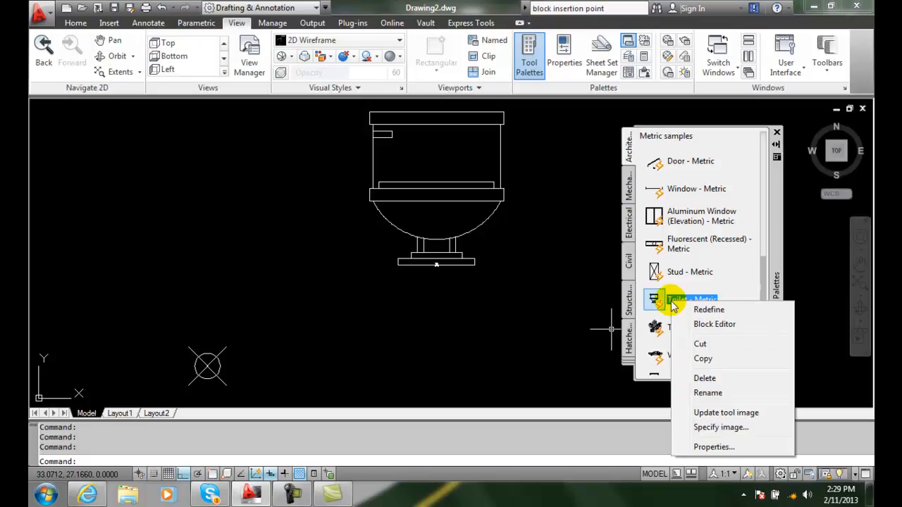
left_click(718, 362)
left_click(216, 261)
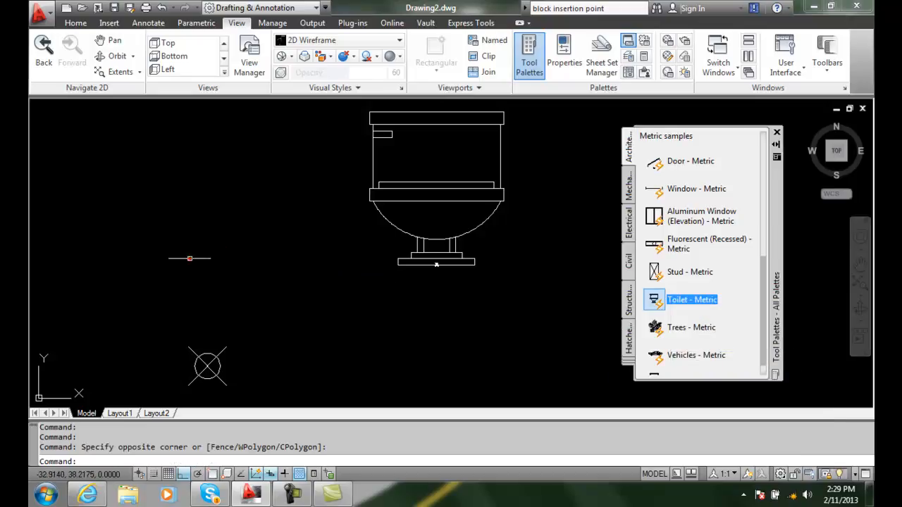
right_click(190, 258)
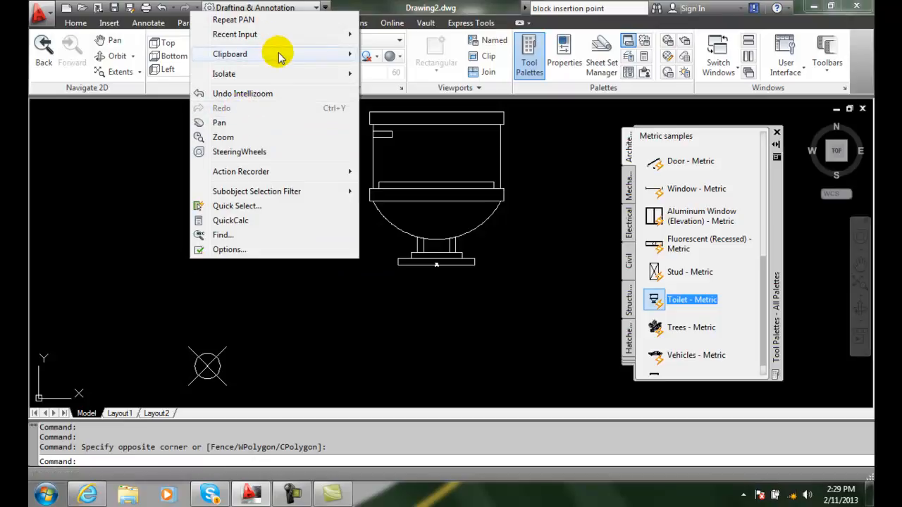
mouse_move(281, 56)
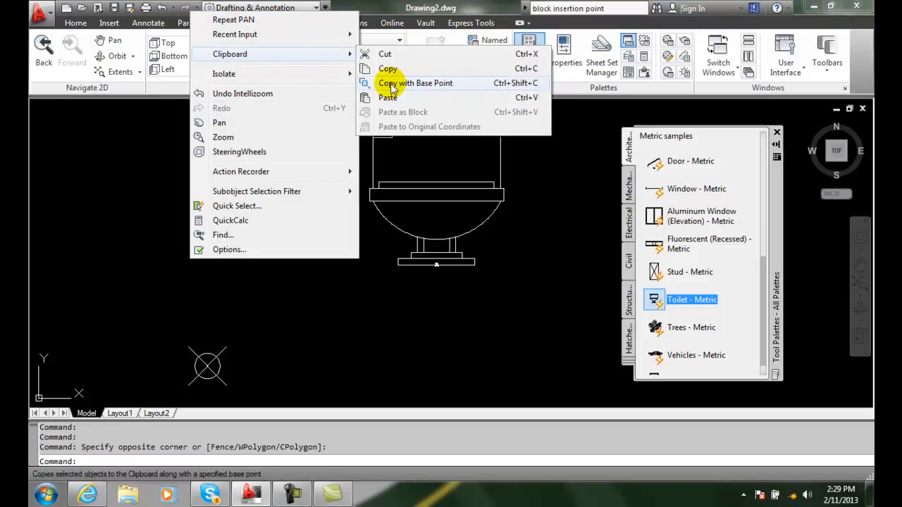
left_click(388, 97)
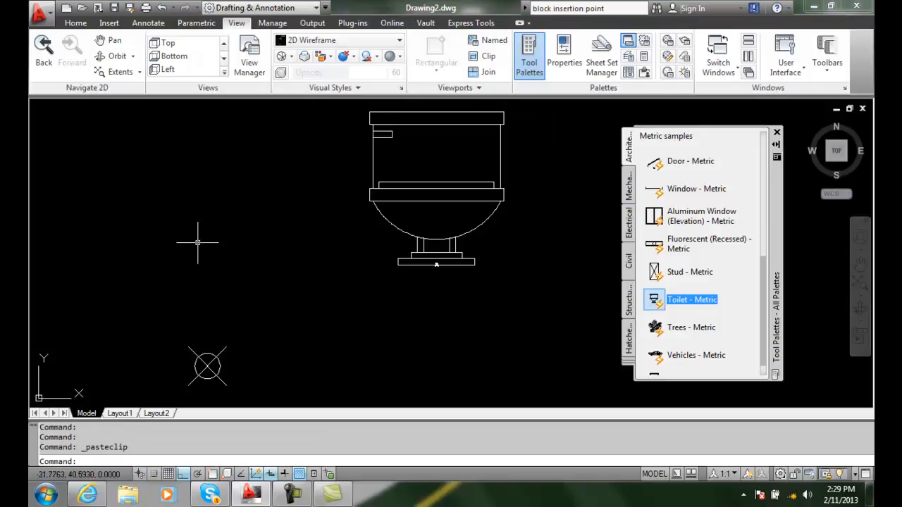
- Insert an Elevation symbol - Metric from the Structural palette well to the right of the toilet, accepting the elevation attribute ELEV
scroll(196, 245, "down", 6)
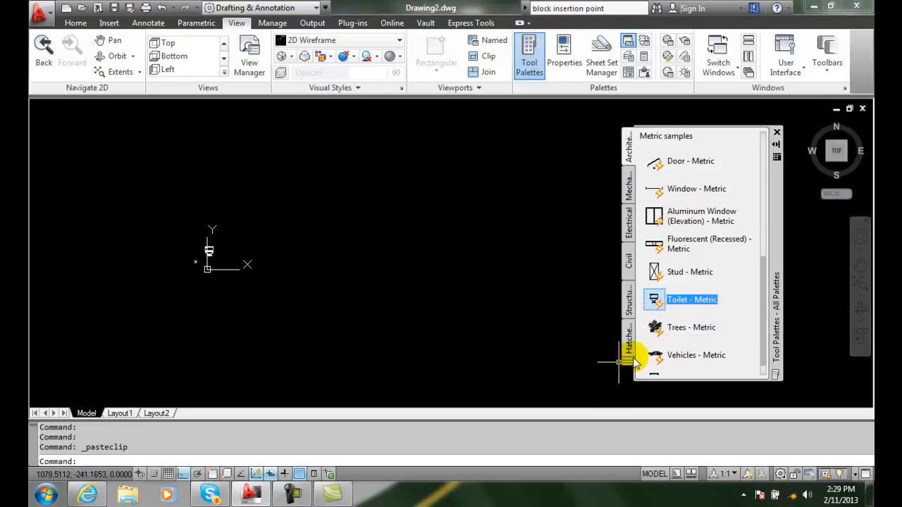
left_click(629, 301)
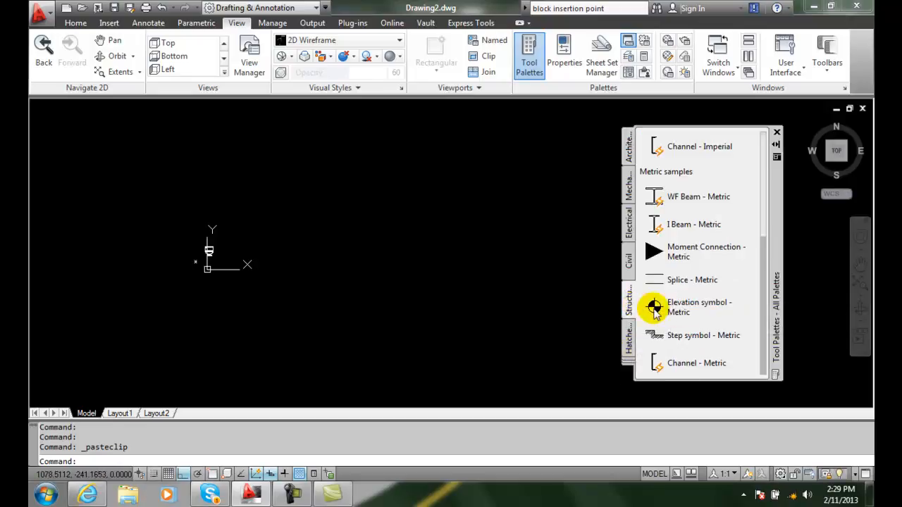
left_click(656, 308)
left_click(468, 299)
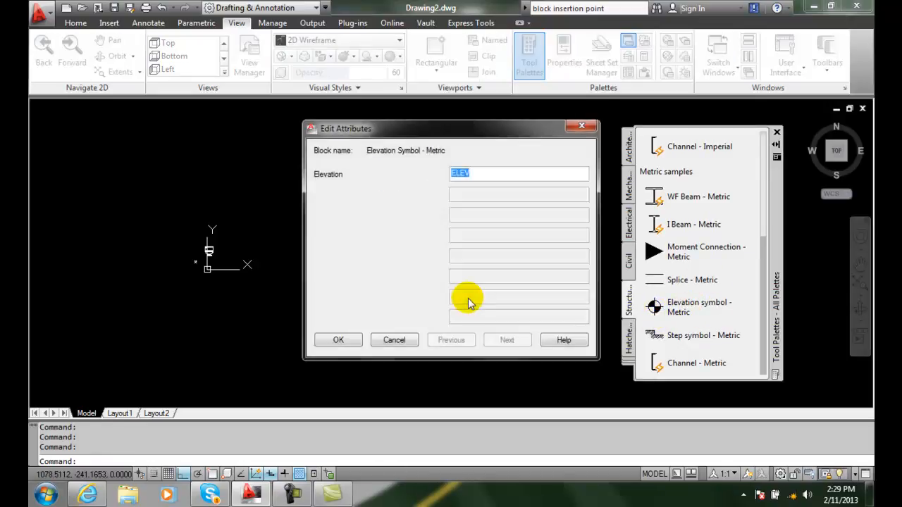
left_click(340, 338)
scroll(426, 310, "up", 6)
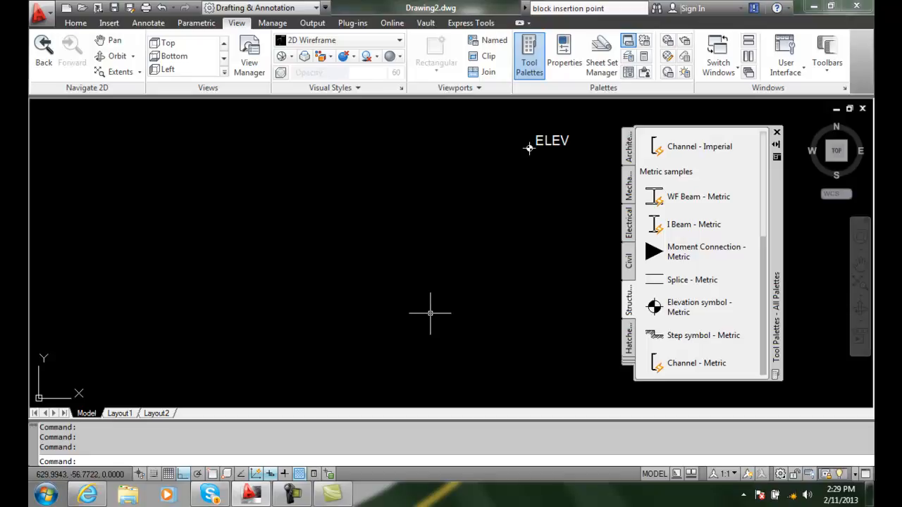
- Close and reopen the Tool Palettes window, and shift it slightly within the drawing area
left_click(777, 132)
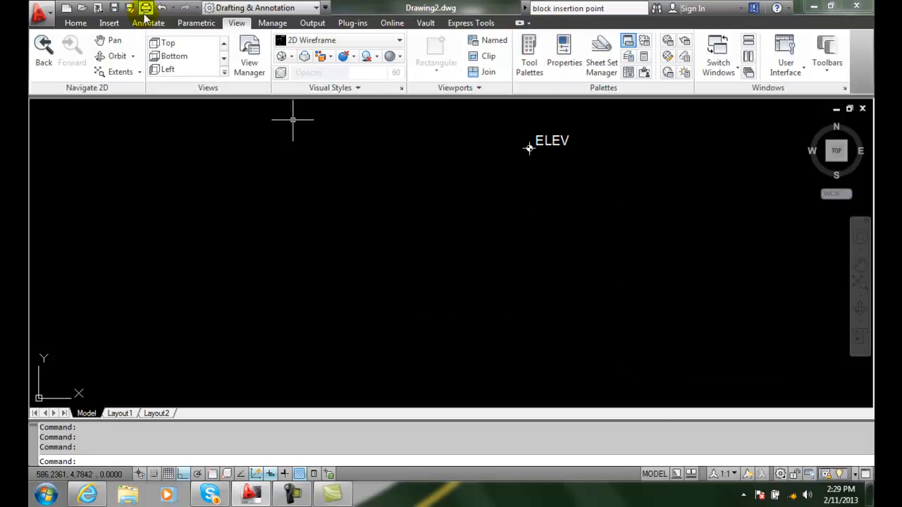
left_click(529, 57)
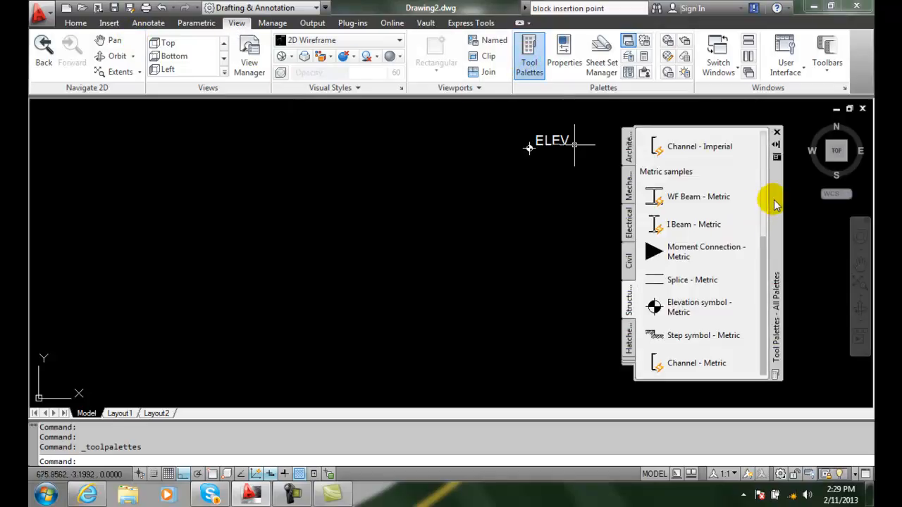
left_click_drag(774, 205, 795, 196)
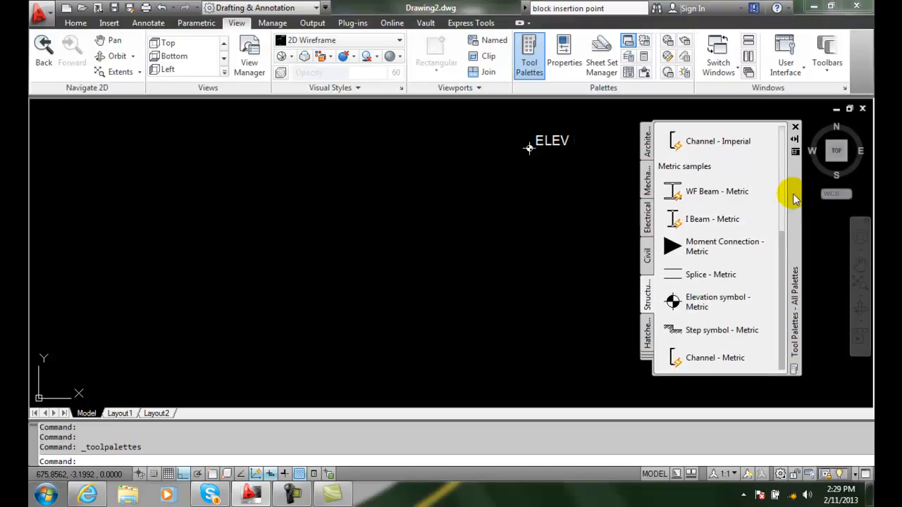
right_click(794, 198)
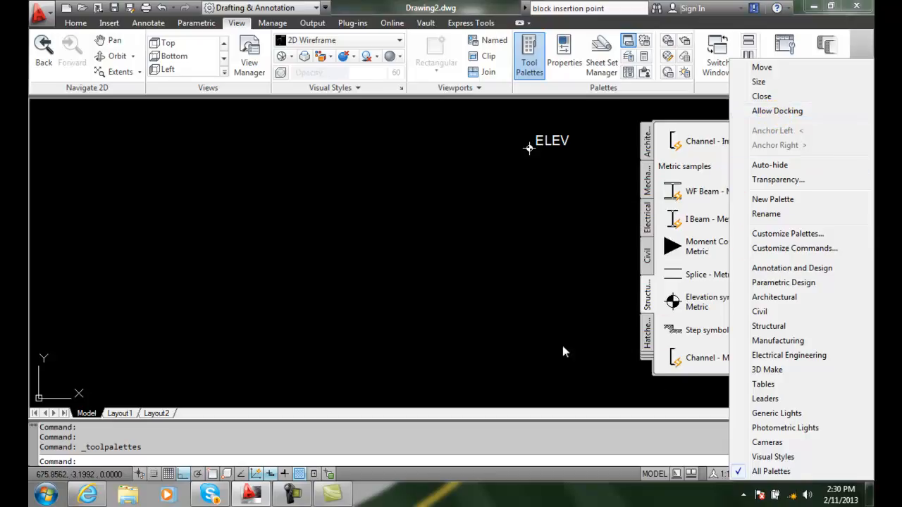
left_click(532, 334)
left_click(545, 331)
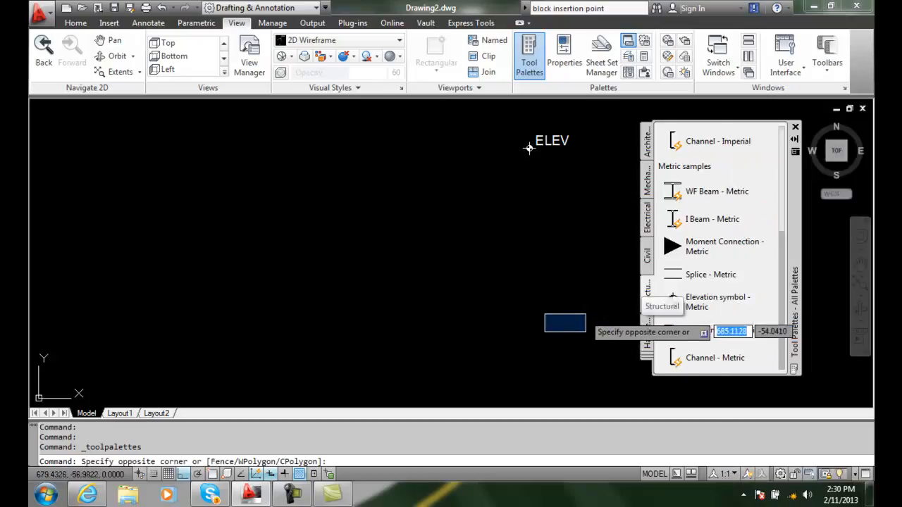
left_click(584, 315)
- Move the Tool Palettes window to the opposite side of the drawing area and turn on Auto-hide for it
mouse_move(792, 205)
left_mouse_down()
mouse_move(739, 354)
mouse_move(754, 320)
mouse_move(825, 232)
mouse_move(275, 237)
left_mouse_up()
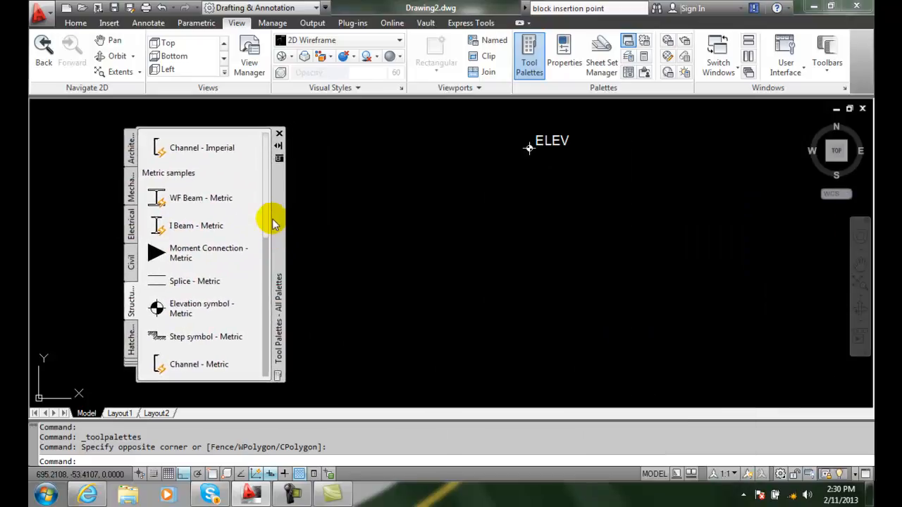
right_click(280, 228)
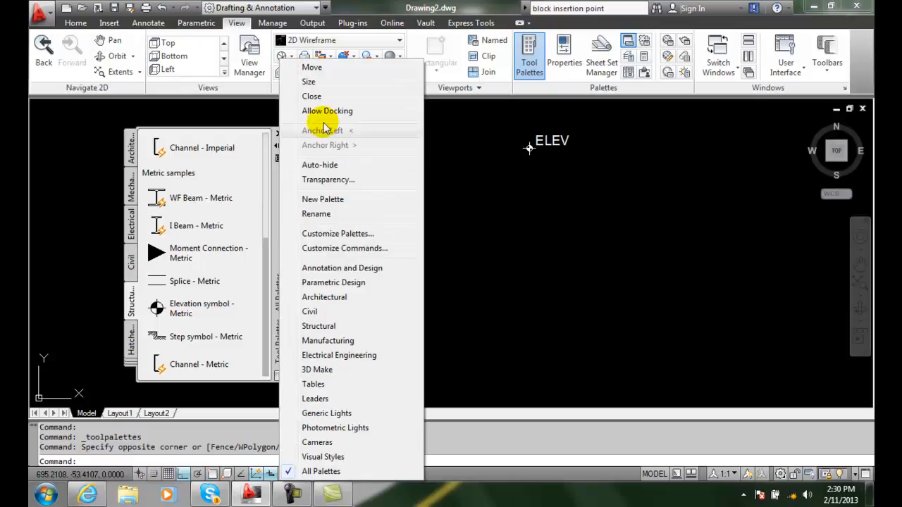
left_click(324, 167)
left_click(685, 256)
left_click(663, 264)
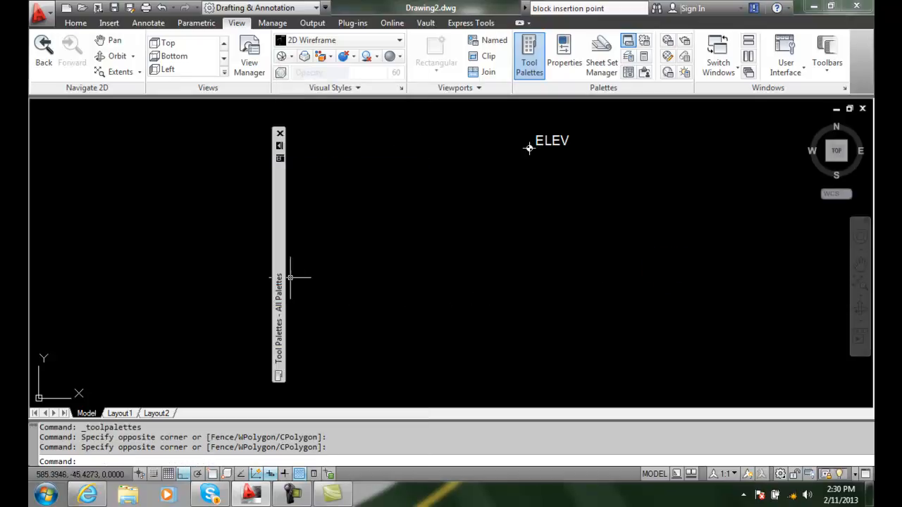
- Insert a WF Beam - Metric block from the auto-hidden Structural palette, below and to the right of the elevation symbol
mouse_move(281, 278)
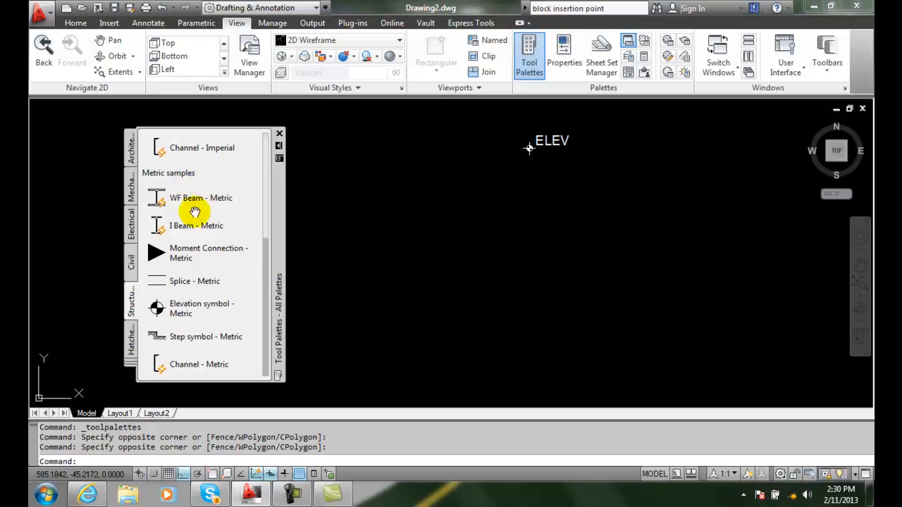
left_click_drag(519, 199, 478, 247)
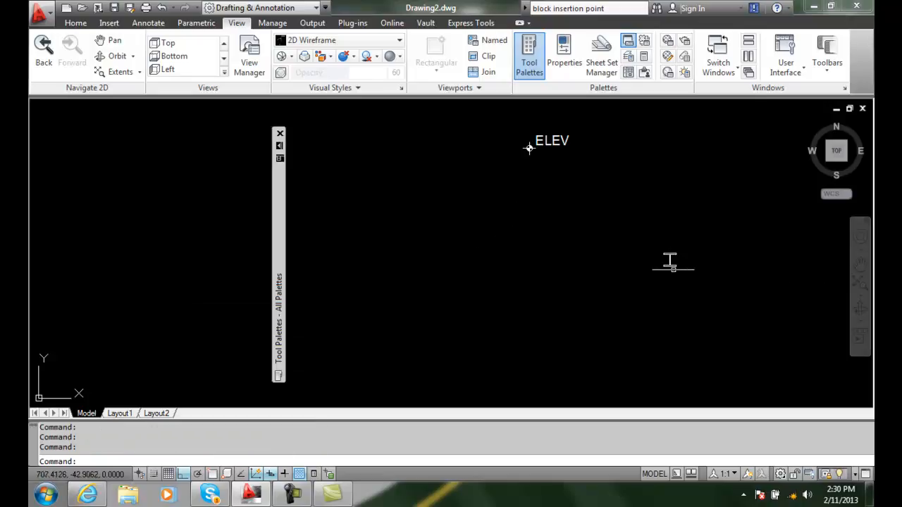